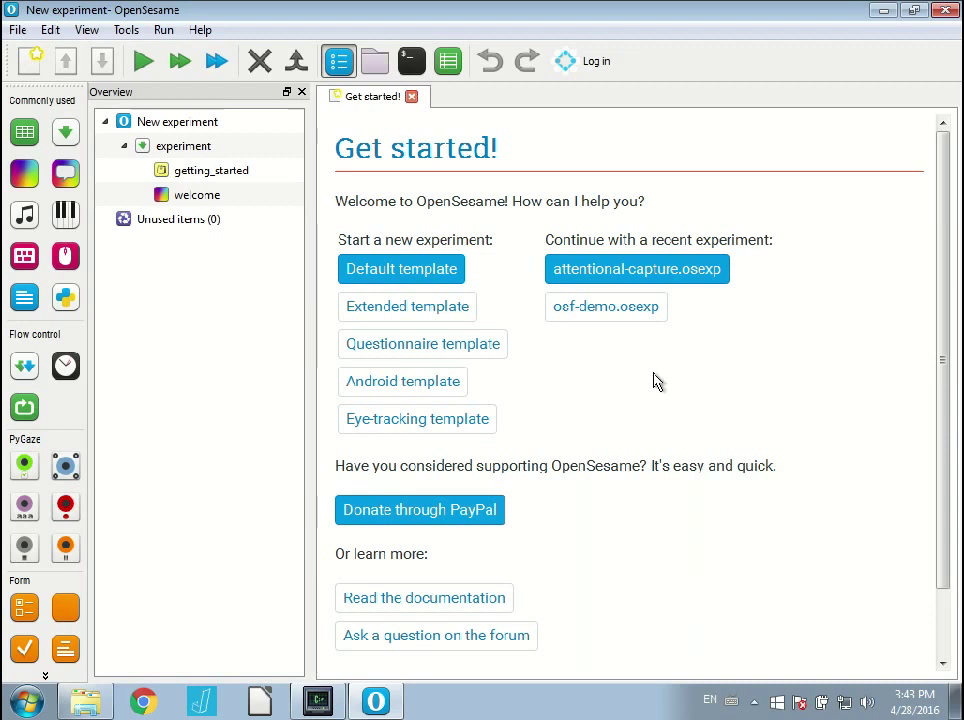
Open attentional-capture.osexp from the recent experiments list.
{"action": "left_click", "coordinate": [636, 270]}
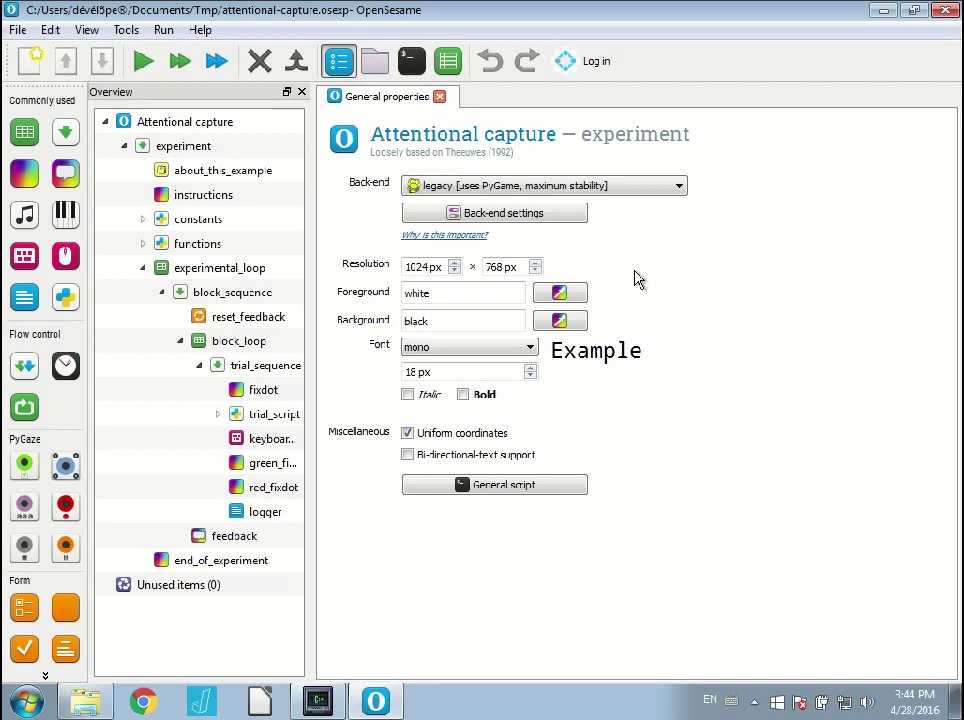
Sign in to OSF with the account e-mail and password, then allow OpenSesame access.
{"action": "left_click", "coordinate": [594, 66]}
{"action": "left_click_drag", "start_coordinate": [600, 233], "coordinate": [524, 115]}
{"action": "left_click", "coordinate": [489, 237]}
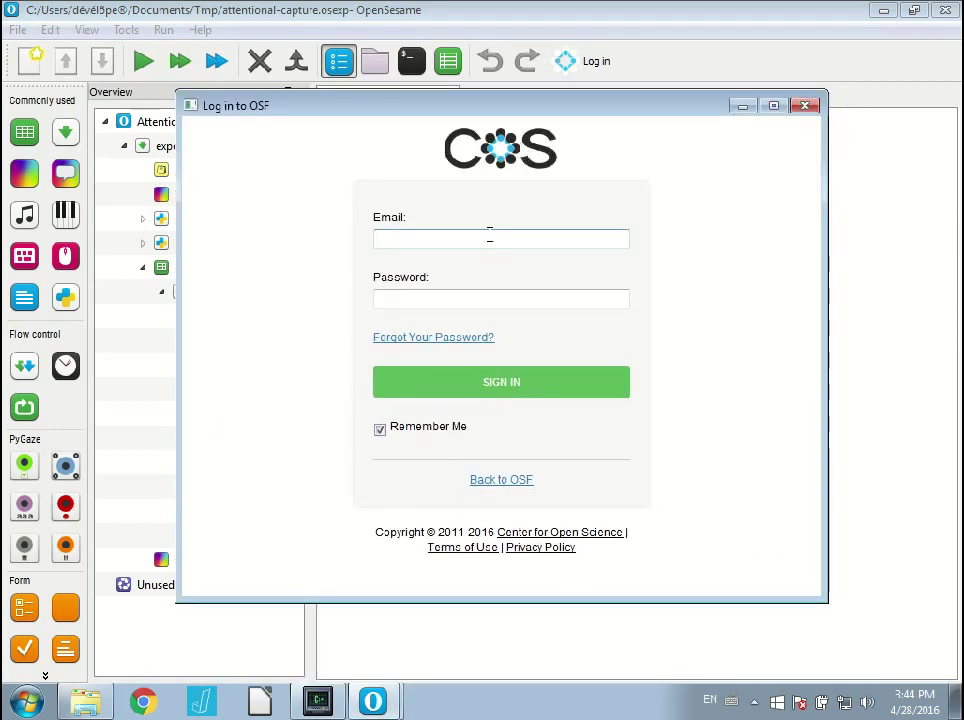
{"action": "key", "text": "Tab"}
{"action": "type", "text": "••••••••••"}
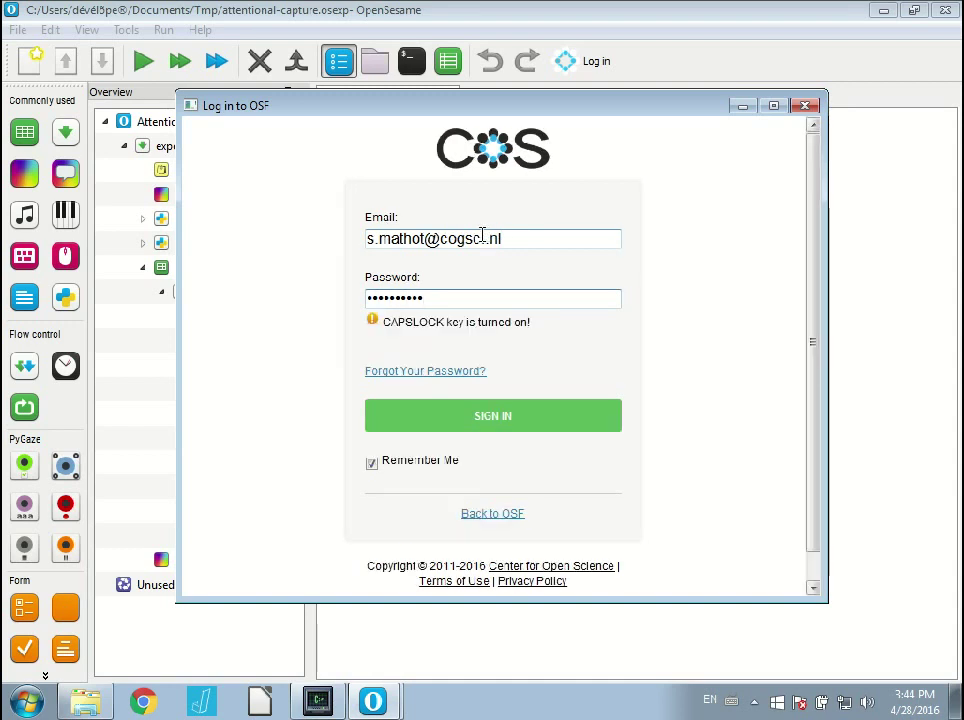
{"action": "left_click", "coordinate": [527, 418]}
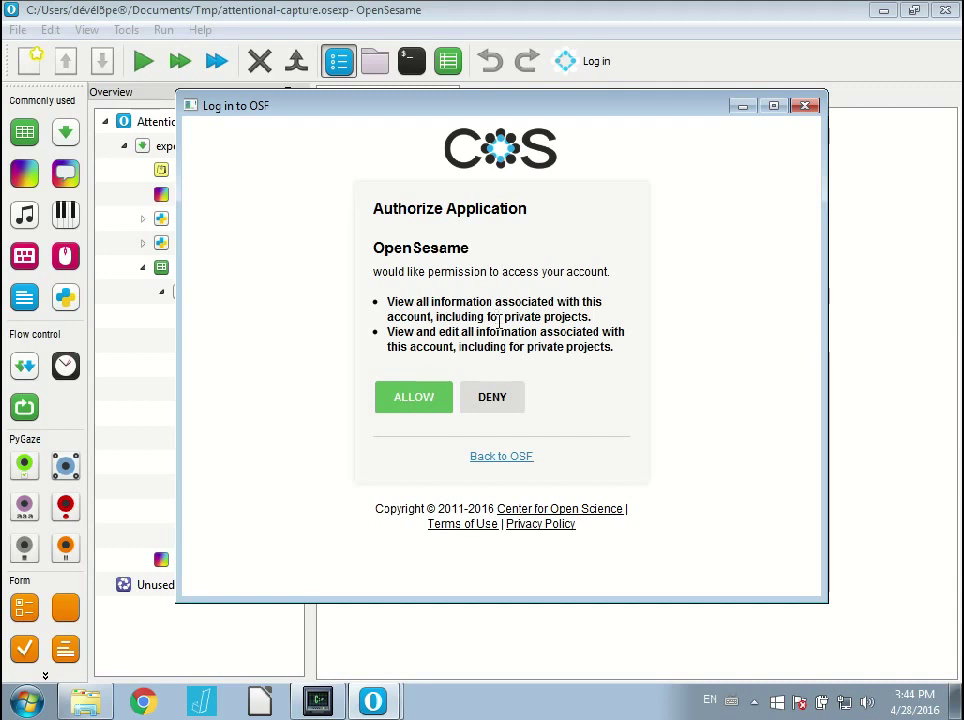
{"action": "left_click", "coordinate": [410, 403]}
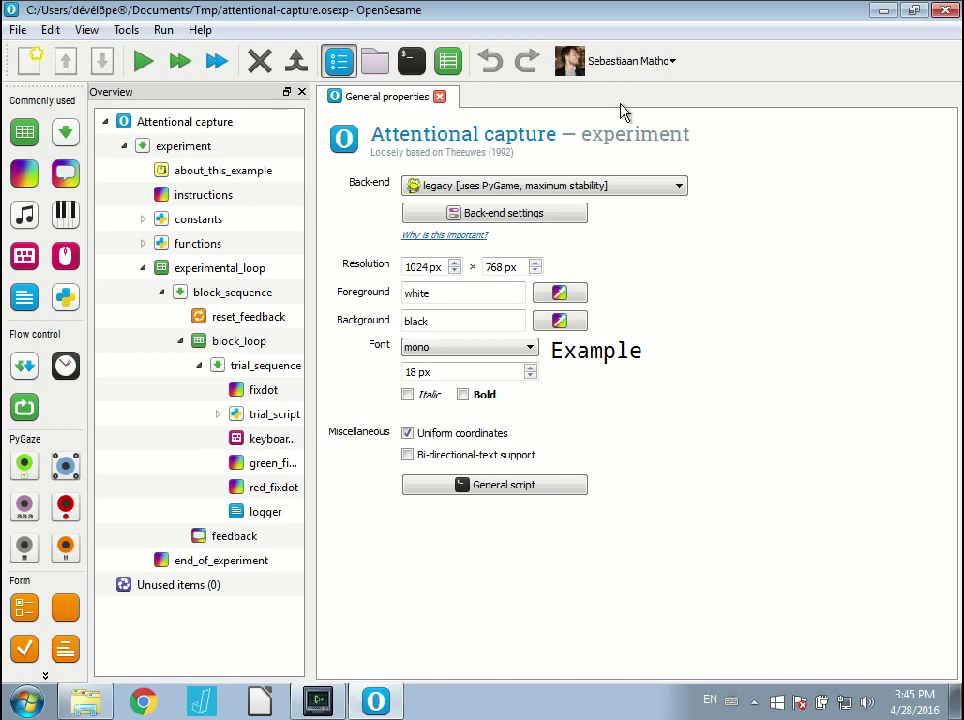
Choose Show explorer from the OSF user-name menu to list the account's projects.
{"action": "left_click", "coordinate": [657, 66]}
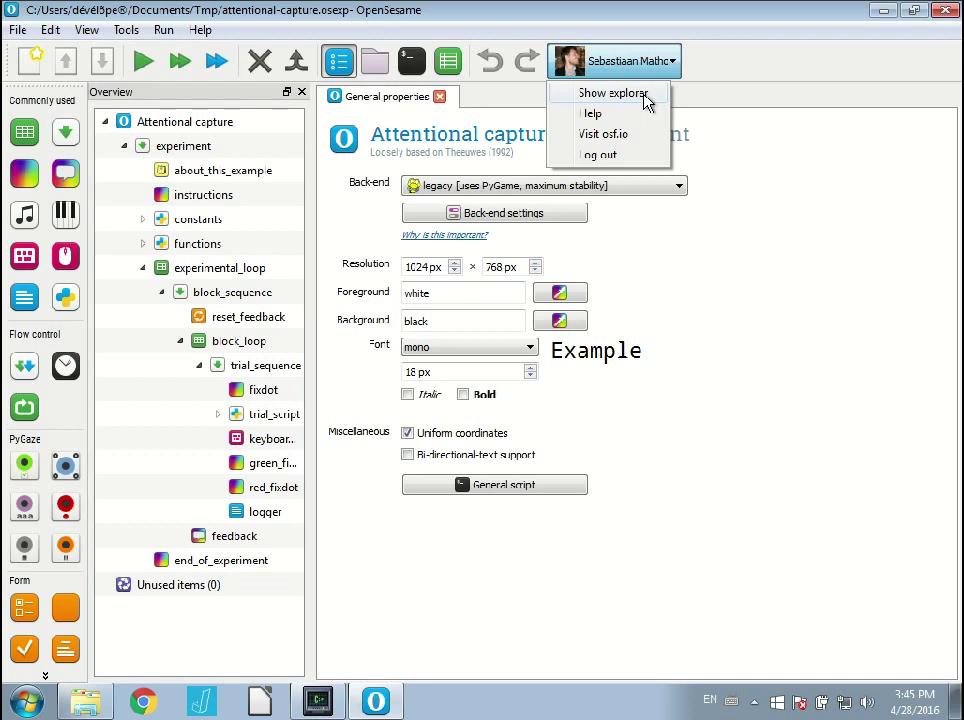
{"action": "left_click", "coordinate": [625, 97]}
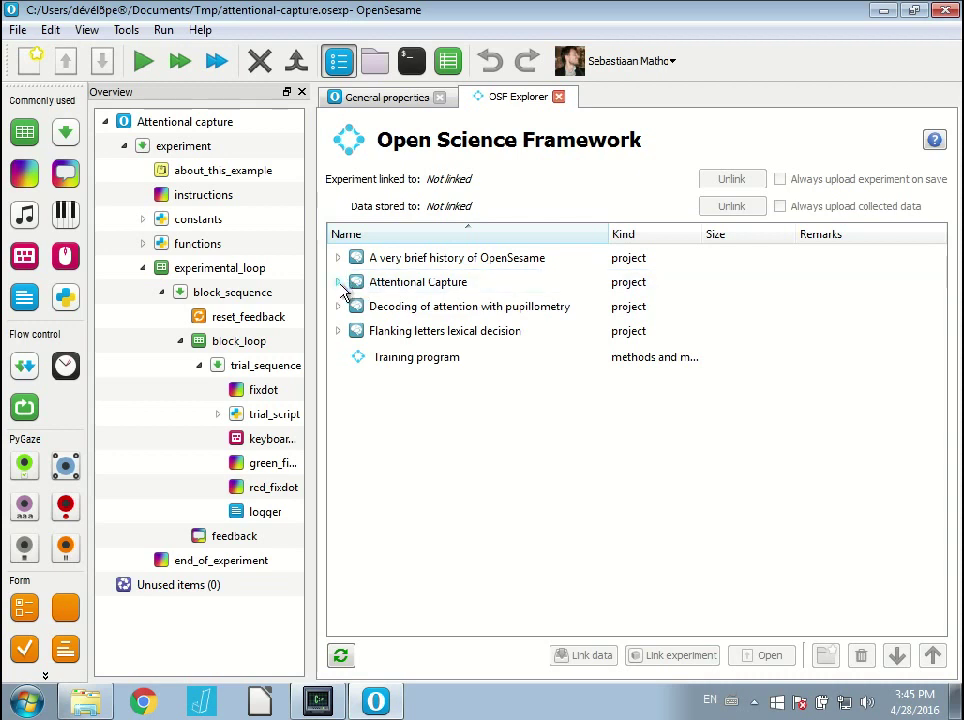
Sync the experiment to the osfstorage folder of the Attentional Capture project.
{"action": "left_click", "coordinate": [339, 283]}
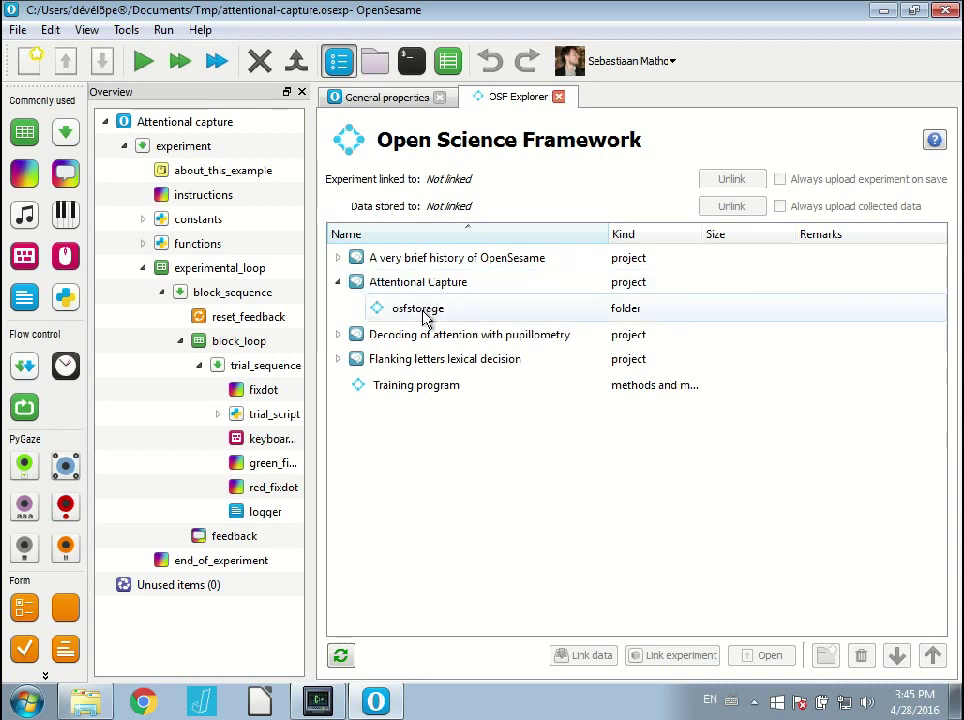
{"action": "left_click", "coordinate": [424, 316]}
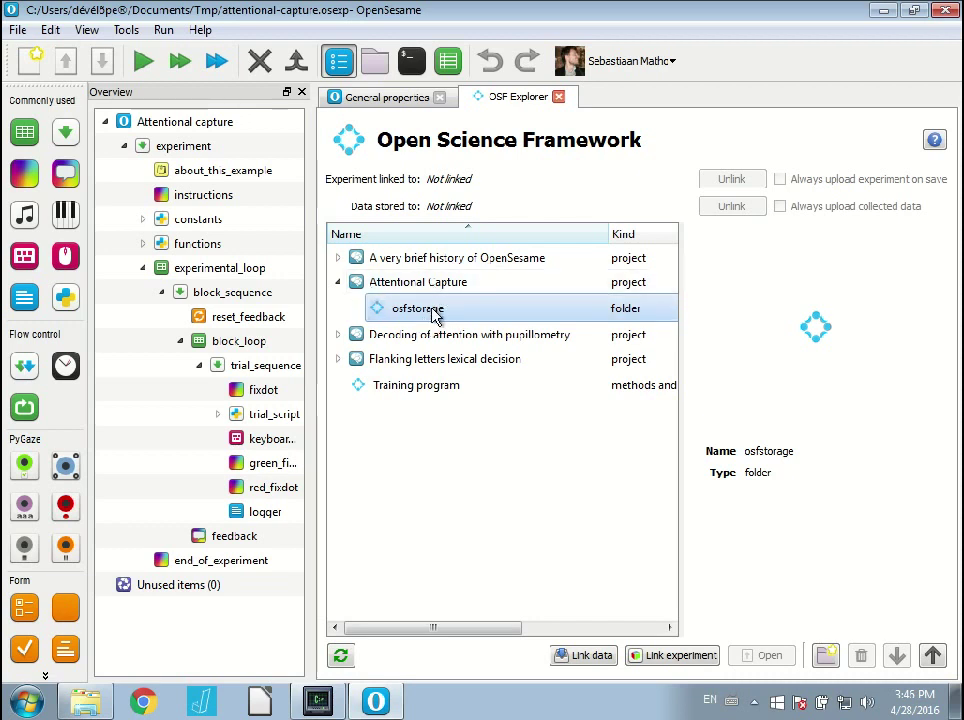
{"action": "right_click", "coordinate": [413, 318]}
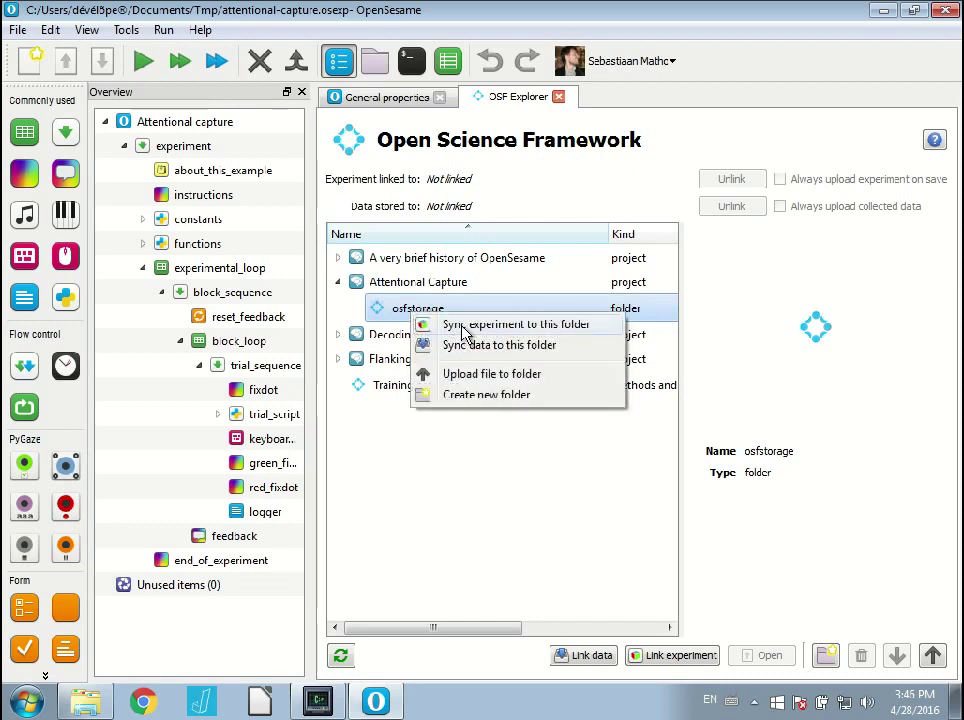
{"action": "left_click", "coordinate": [462, 326]}
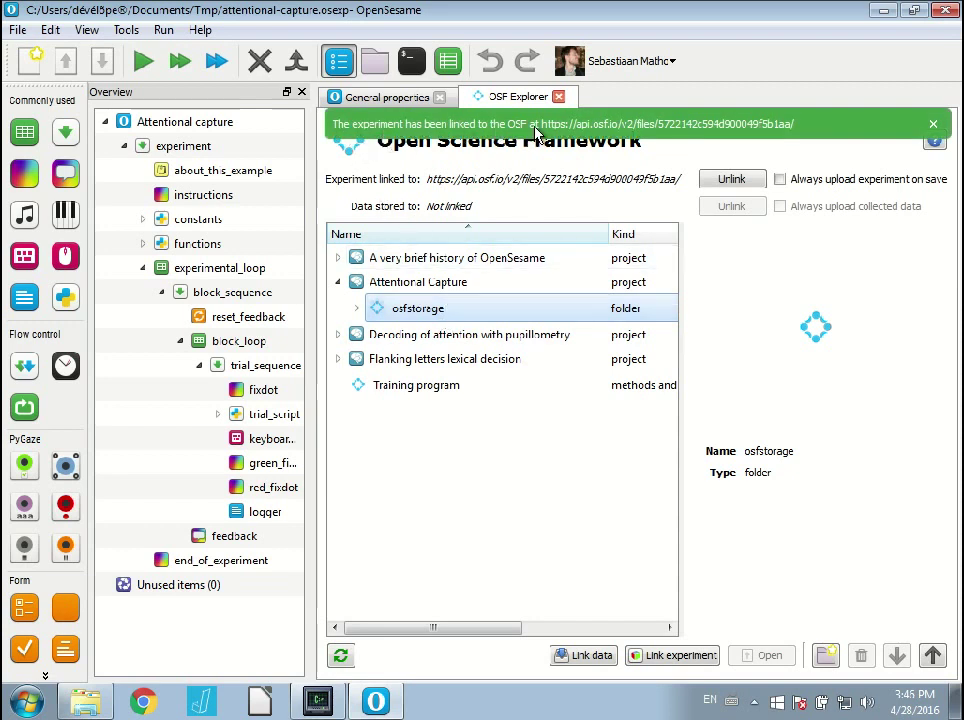
Create a new folder named data inside the Attentional Capture osfstorage.
{"action": "left_click", "coordinate": [357, 309]}
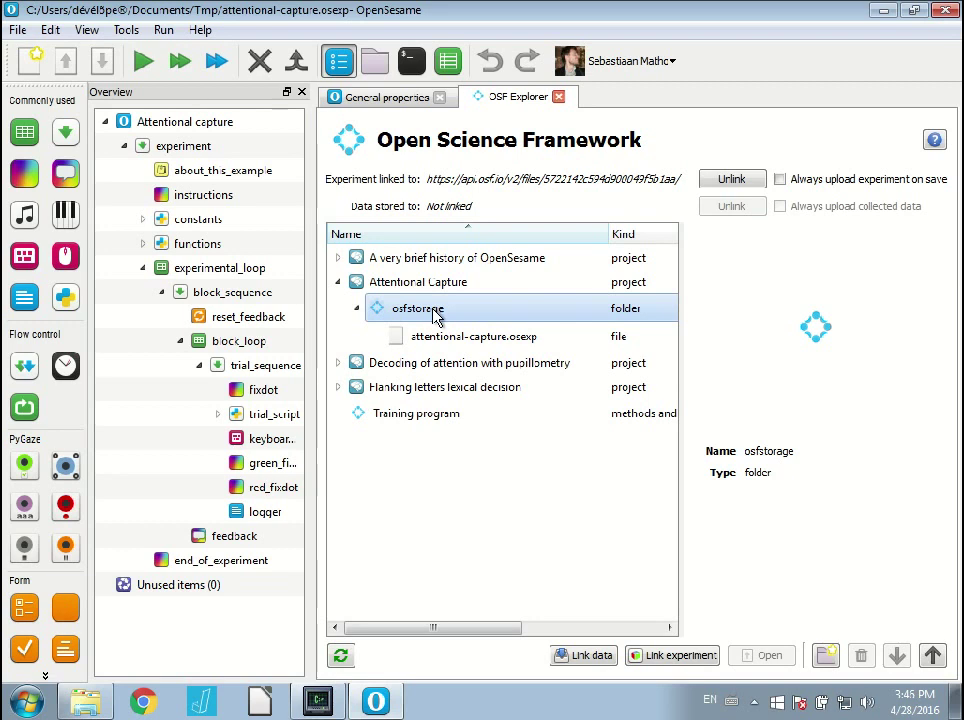
{"action": "right_click", "coordinate": [433, 312]}
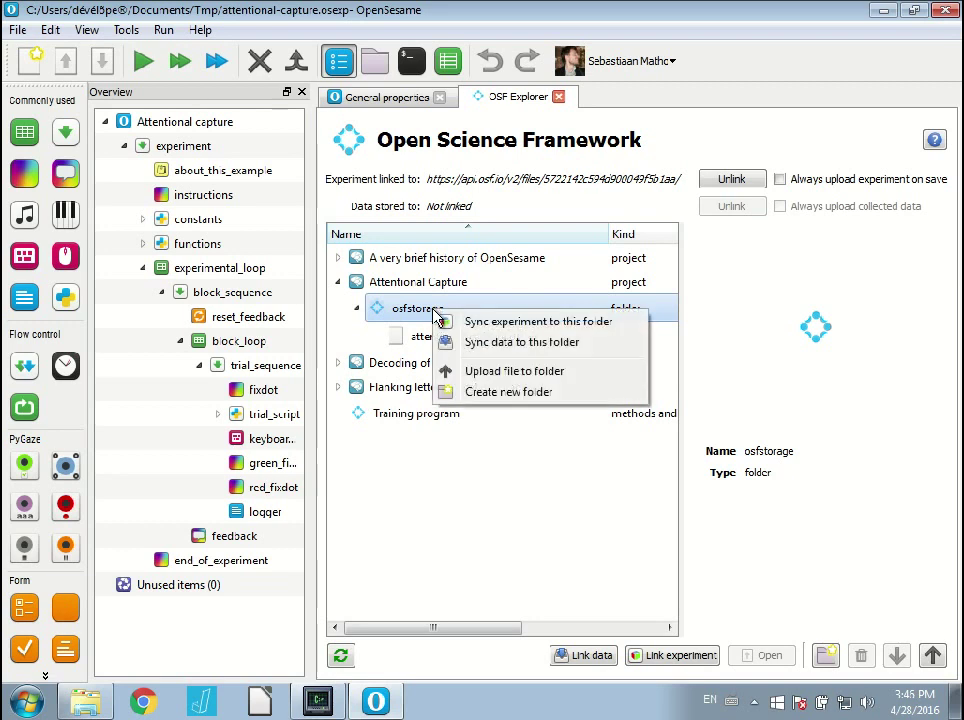
{"action": "left_click", "coordinate": [490, 392]}
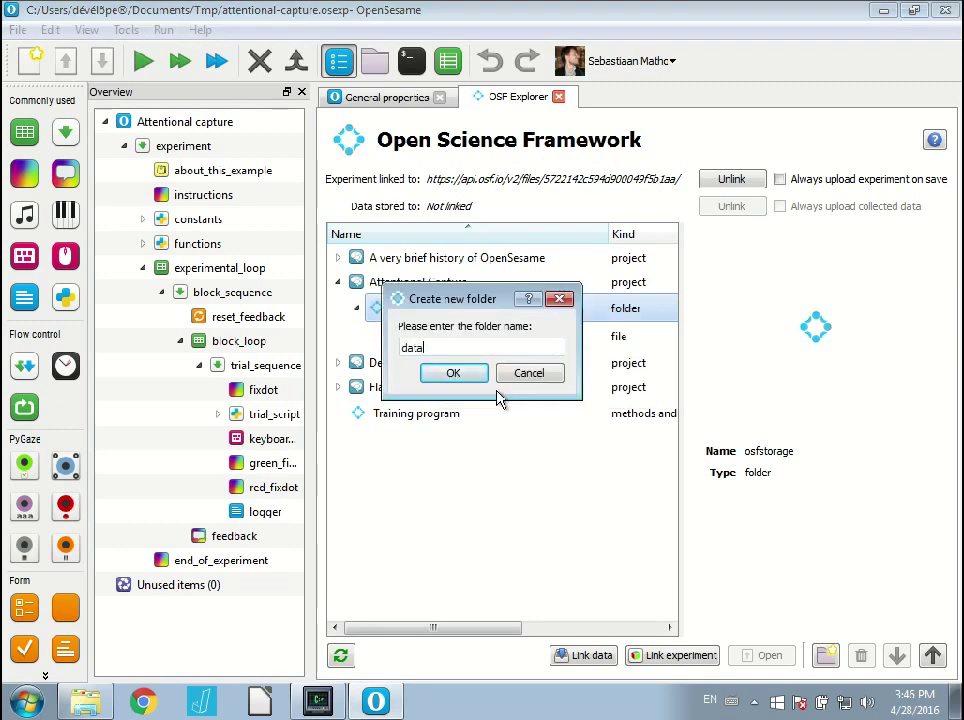
{"action": "left_click", "coordinate": [453, 373]}
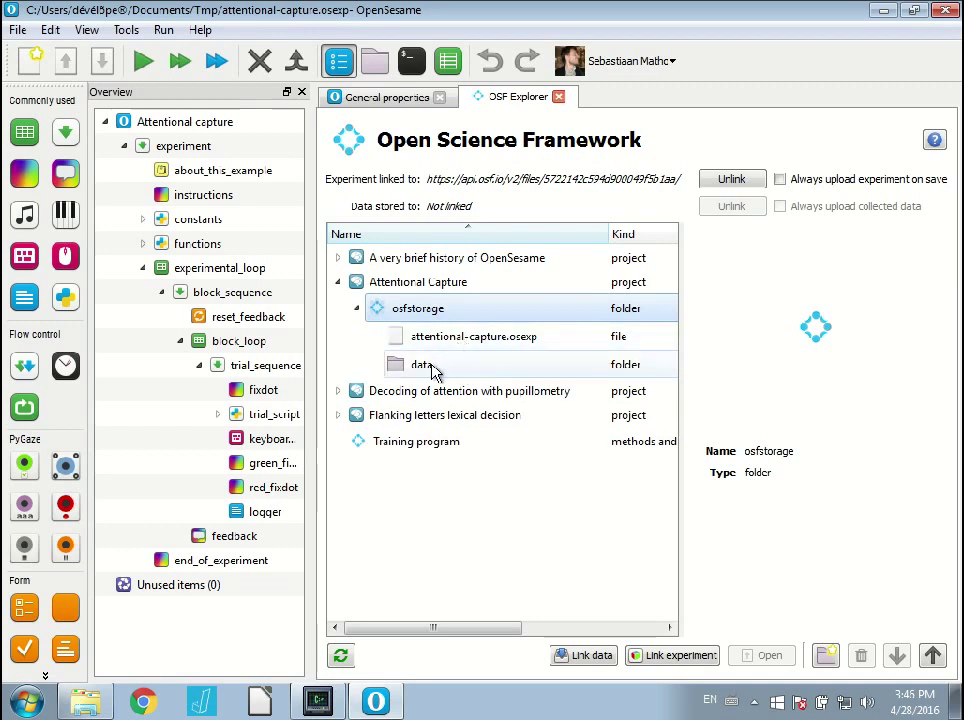
Make the new data folder the sync location for collected data.
{"action": "left_click", "coordinate": [433, 370]}
{"action": "right_click", "coordinate": [432, 368]}
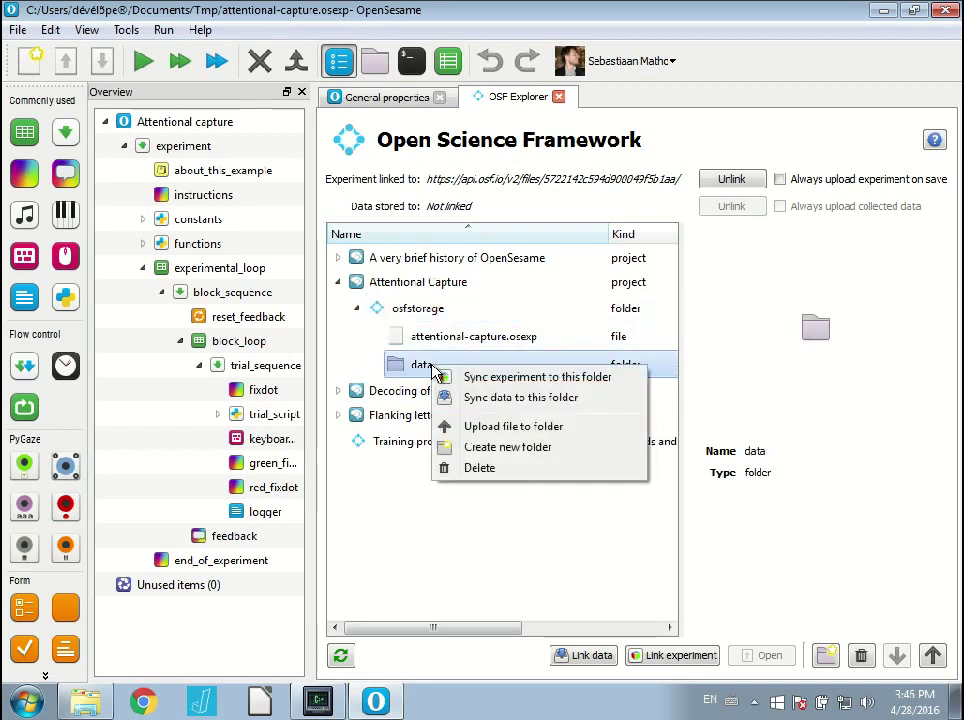
{"action": "left_click", "coordinate": [497, 400]}
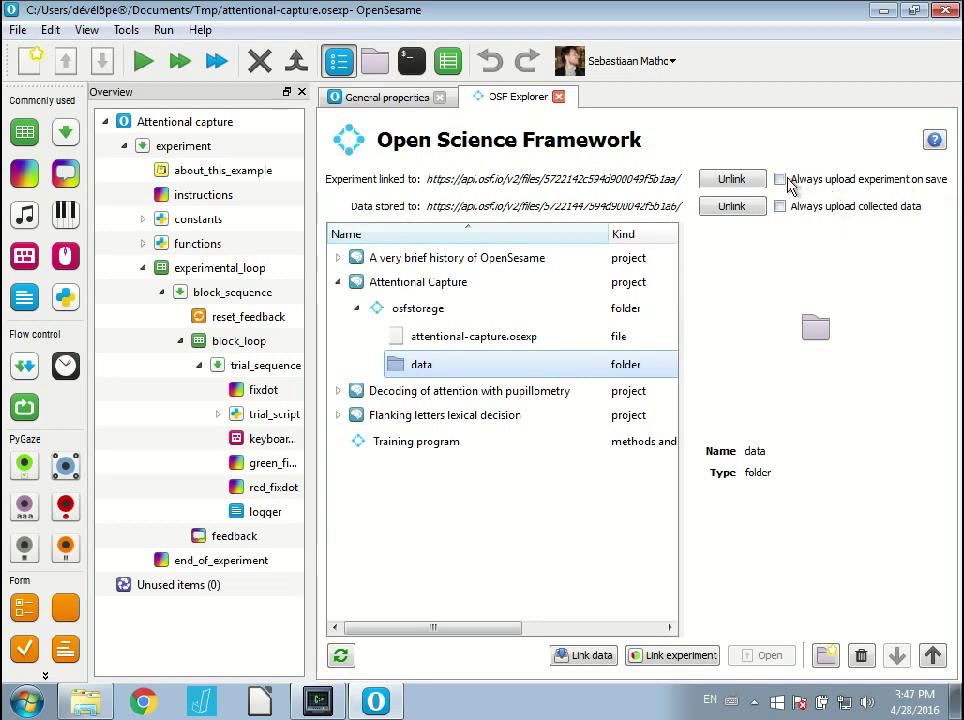
Enable 'Always upload experiment on save' and 'Always upload collected data'.
{"action": "left_click", "coordinate": [780, 179]}
{"action": "left_click", "coordinate": [780, 207]}
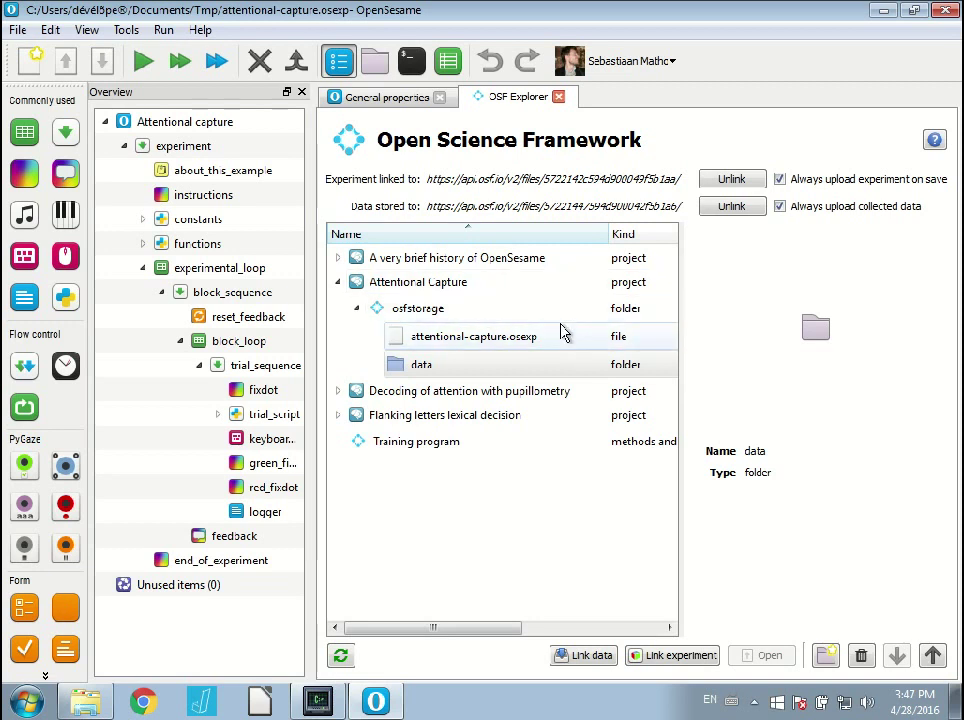
Open the instructions sketchpad and edit its misspelled heading text line.
{"action": "left_click", "coordinate": [212, 198]}
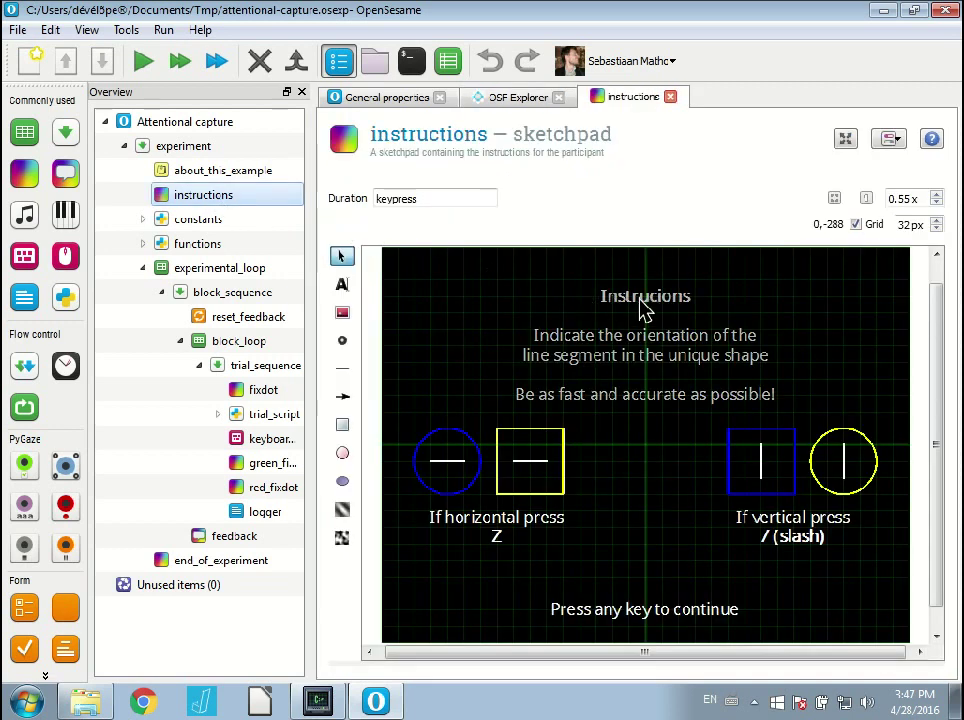
{"action": "double_click", "coordinate": [645, 310]}
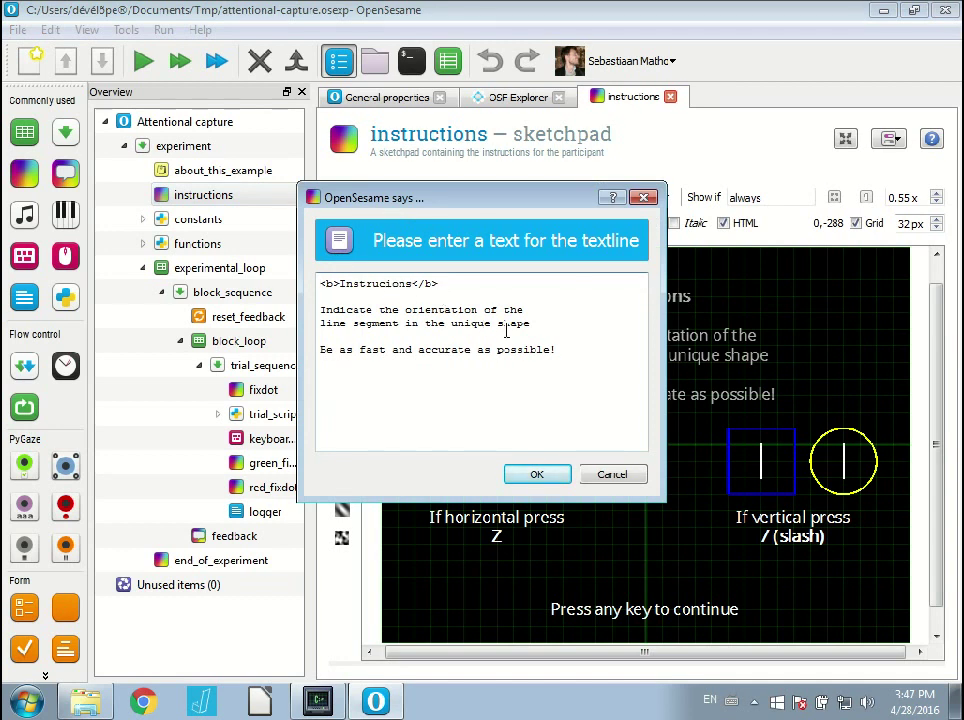
Insert the missing 't' so the heading reads Instructions, then save attentional-capture.osexp.
{"action": "type", "text": "t"}
{"action": "left_click", "coordinate": [547, 476]}
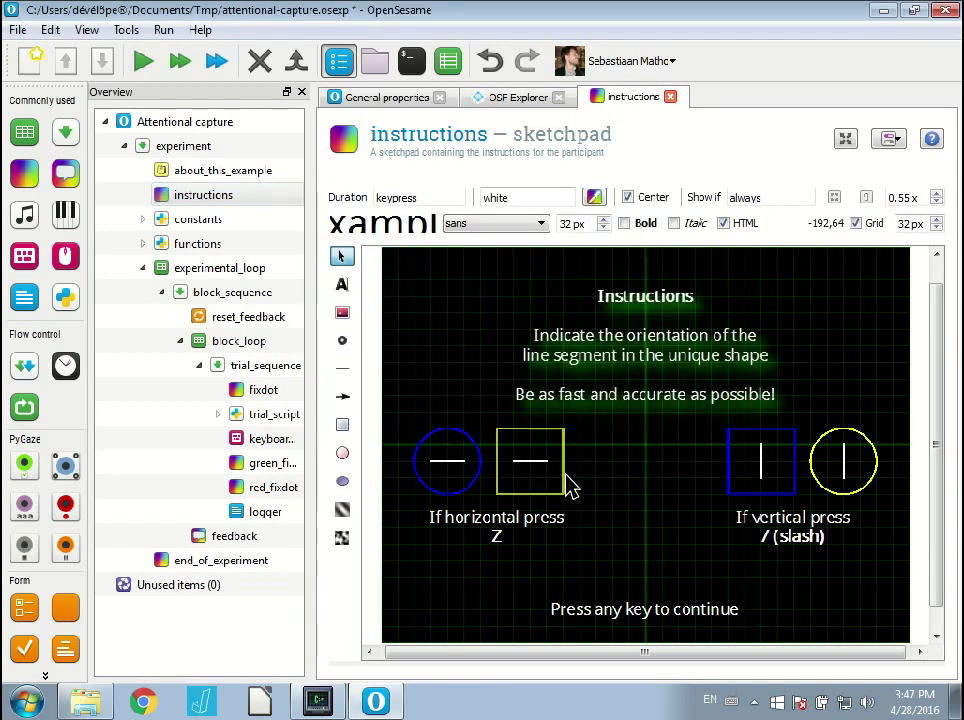
{"action": "left_click", "coordinate": [102, 69]}
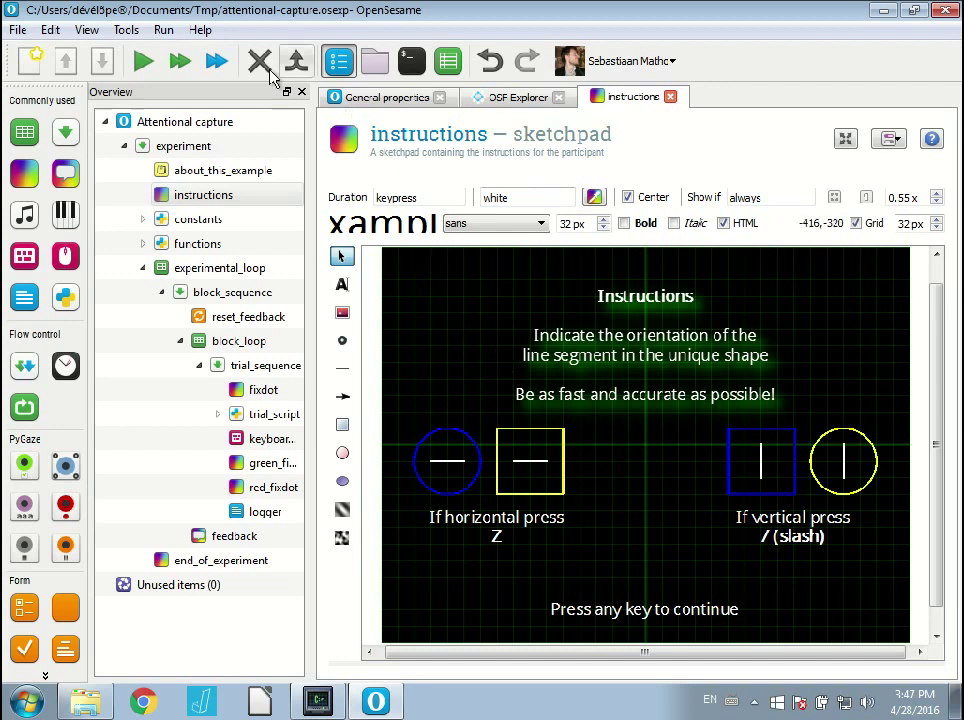
Run the experiment in a window as subject 0, replacing subject-0.csv, and complete block 1.
{"action": "left_click", "coordinate": [182, 61]}
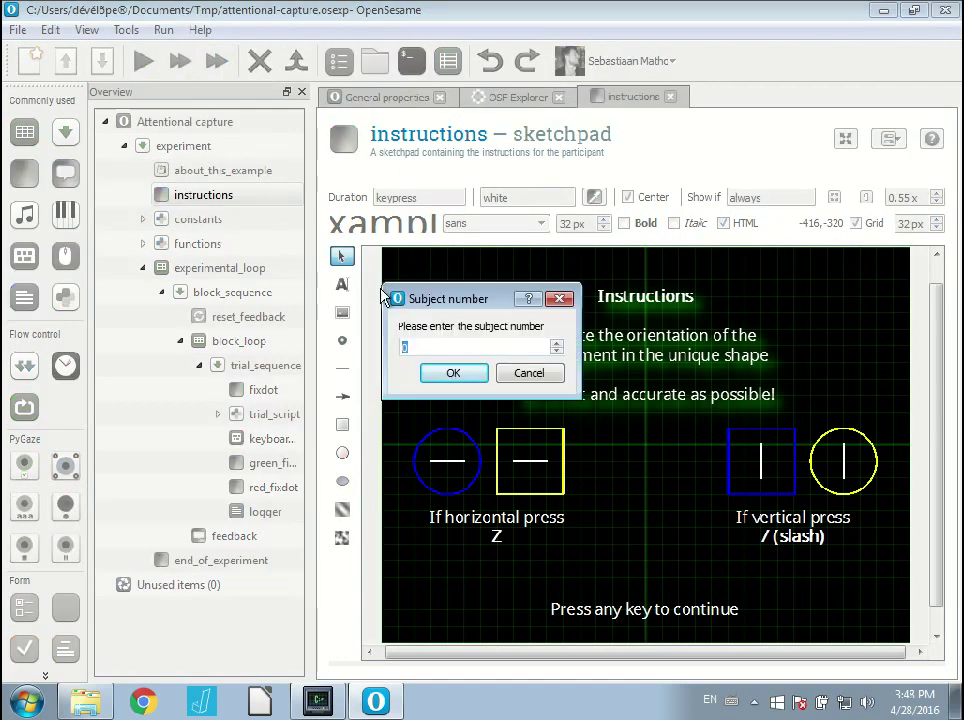
{"action": "left_click", "coordinate": [451, 376]}
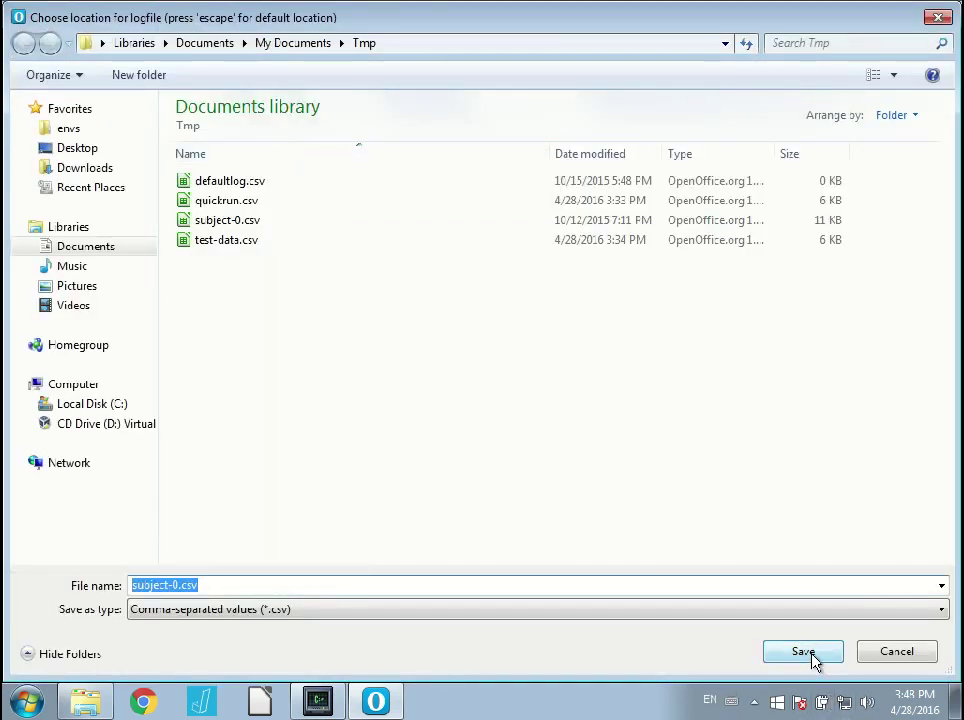
{"action": "left_click", "coordinate": [808, 655]}
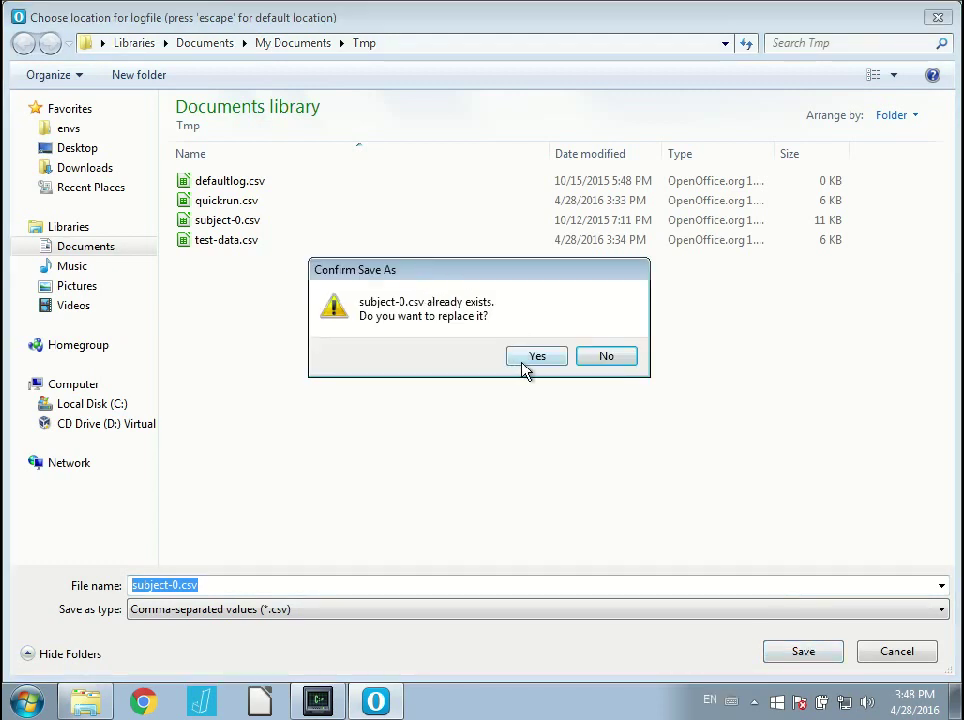
{"action": "left_click", "coordinate": [530, 362]}
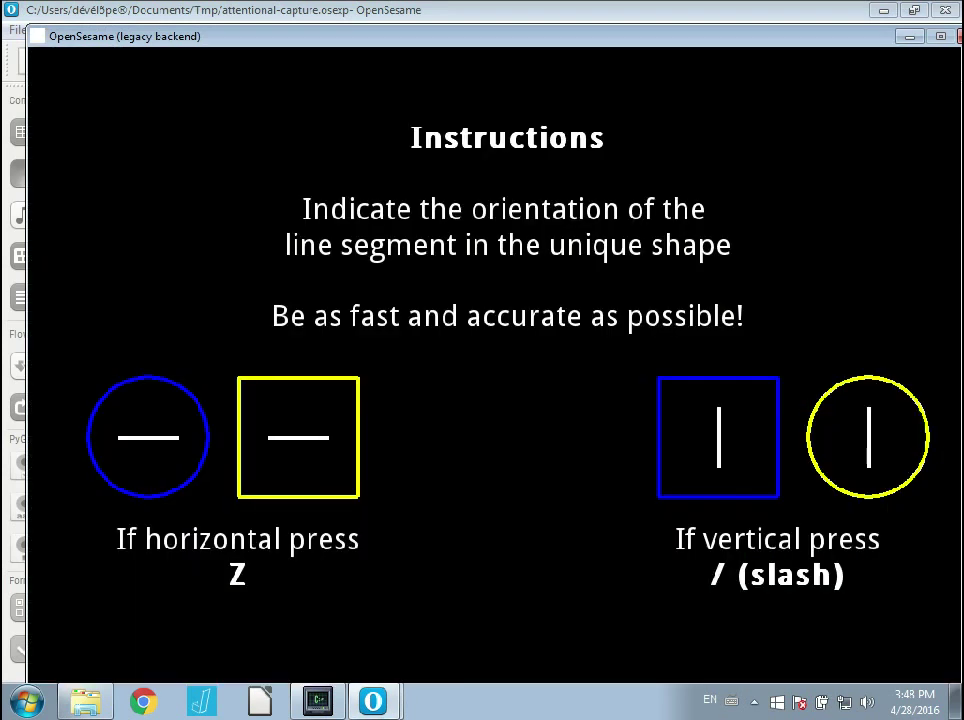
{"action": "key", "text": "space"}
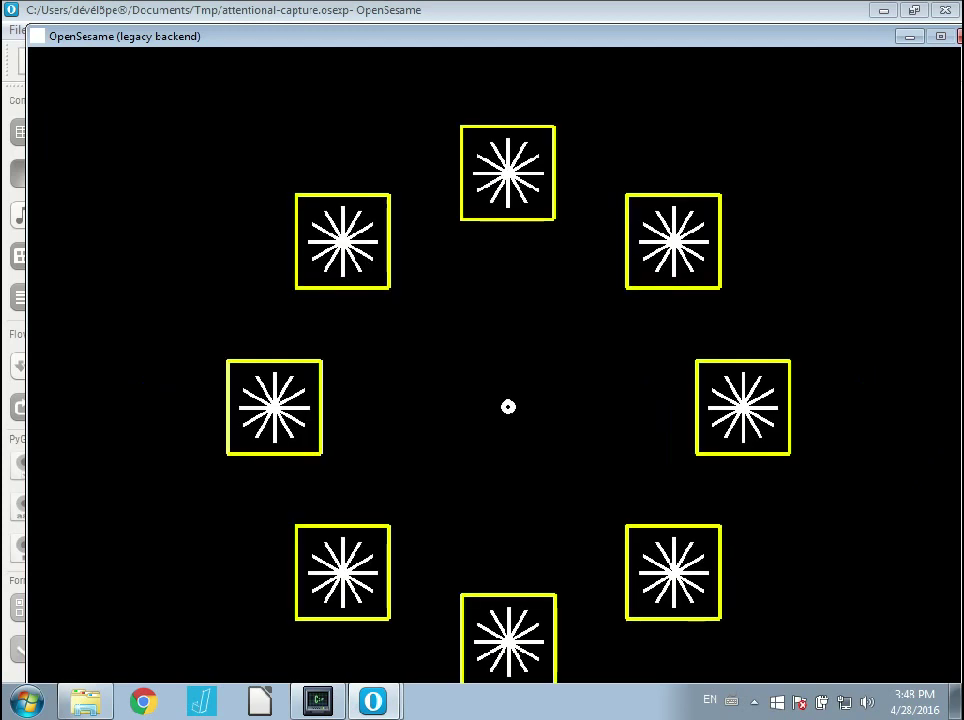
{"action": "key", "text": "z"}
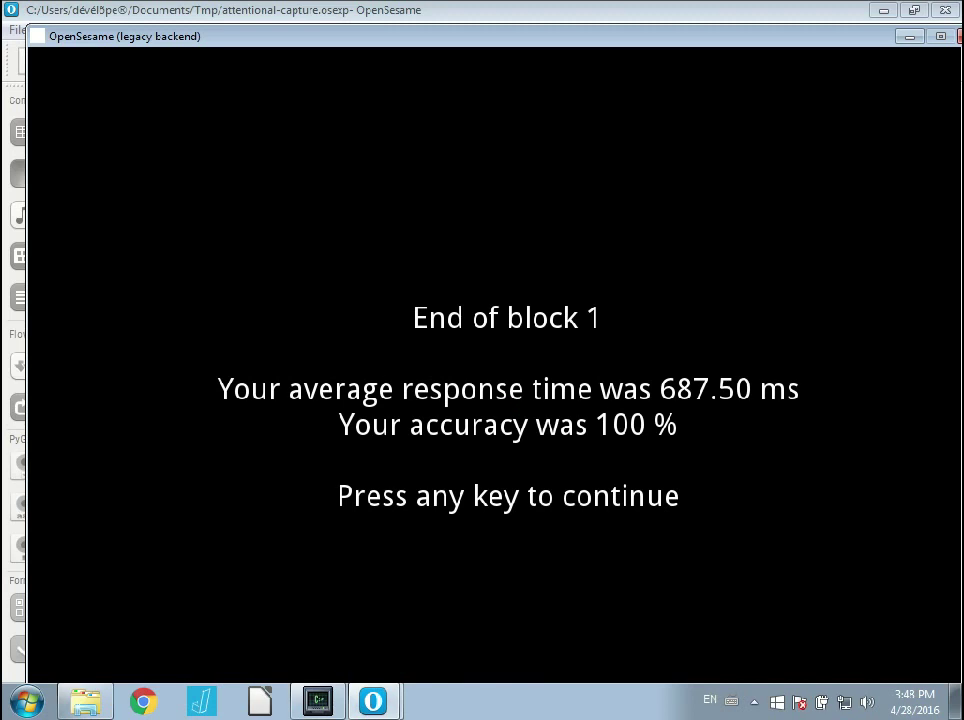
{"action": "key", "text": "space"}
{"action": "key", "text": "space"}
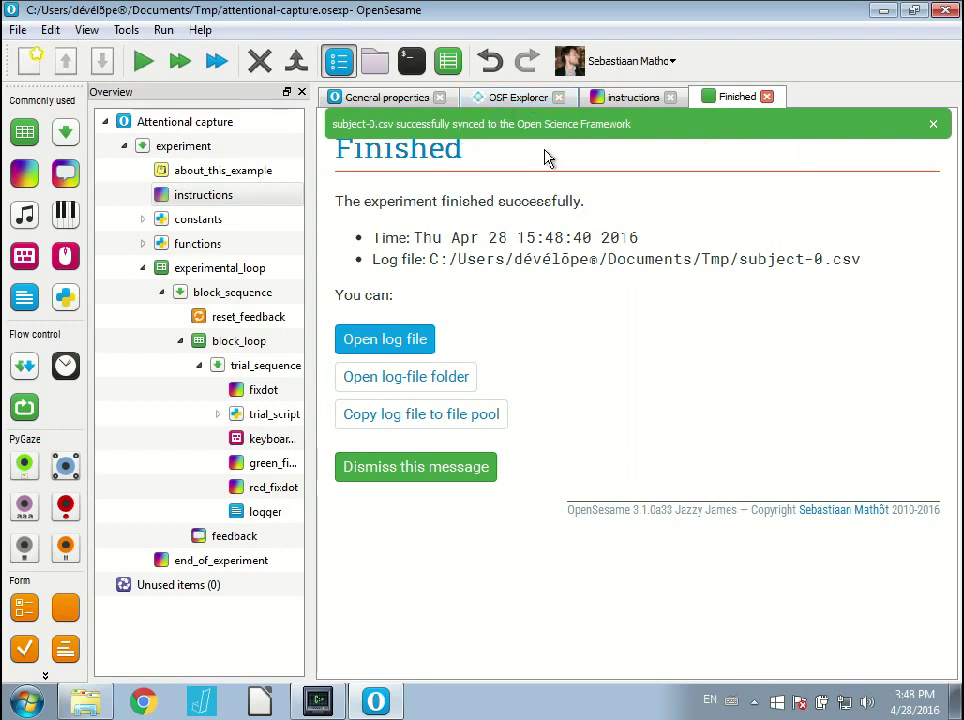
In the OSF Explorer, expand the osfstorage data folder to reveal subject-0.csv.
{"action": "left_click", "coordinate": [512, 98]}
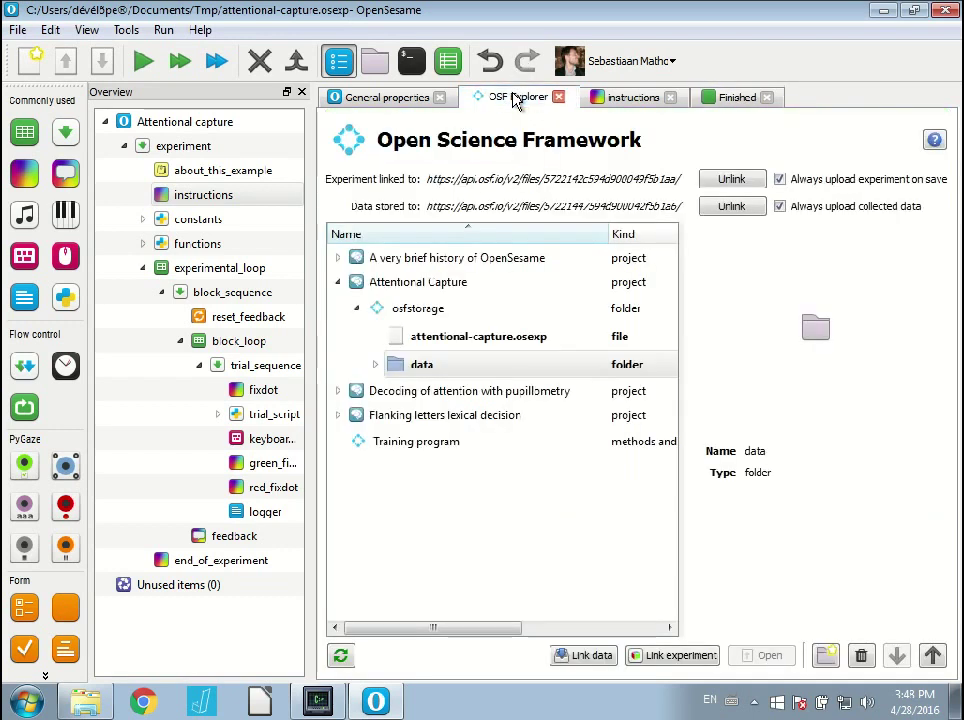
{"action": "left_click", "coordinate": [377, 367]}
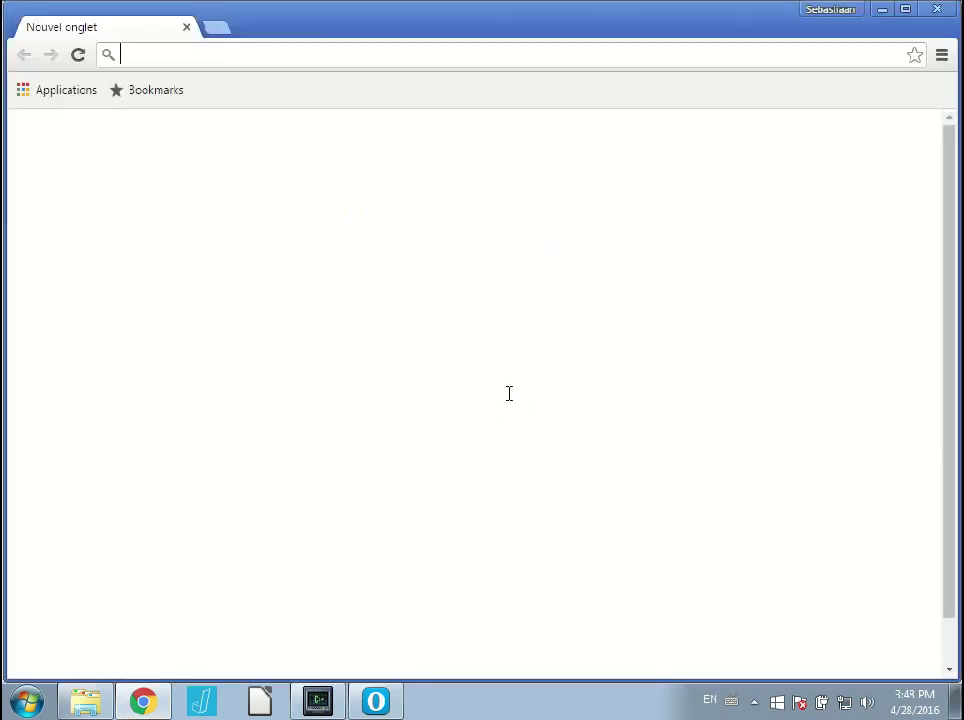
Load osf.io in Chrome and maximize the browser window.
{"action": "type", "text": "osf.io"}
{"action": "key", "text": "Return"}
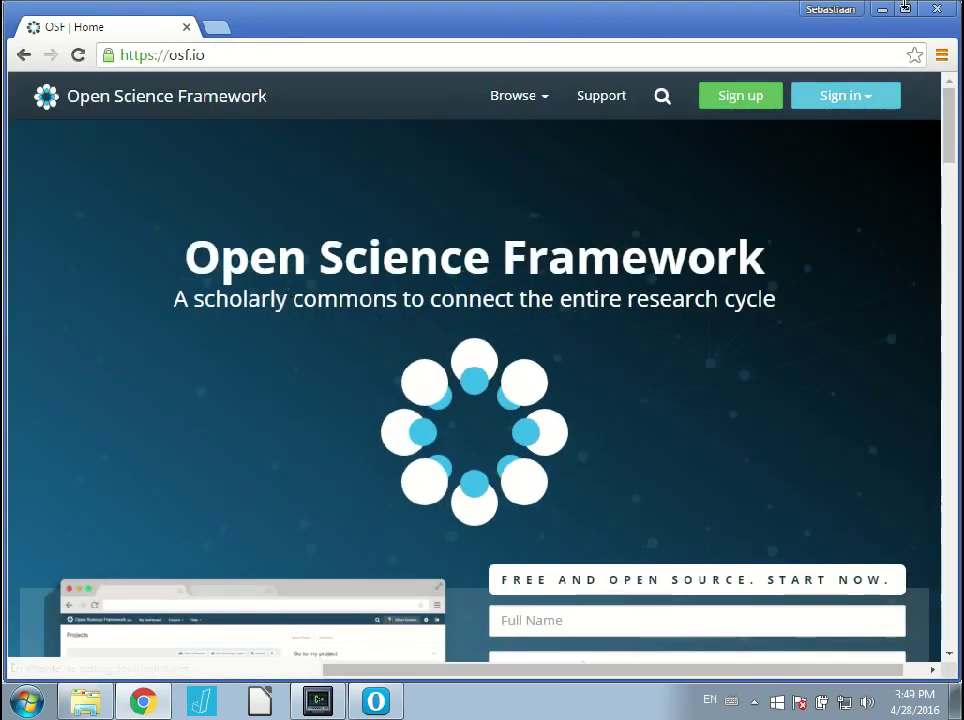
{"action": "left_click", "coordinate": [905, 10]}
Sign in to OSF with the account e-mail and password, declining to save the password.
{"action": "left_click", "coordinate": [857, 81]}
{"action": "left_click", "coordinate": [826, 134]}
{"action": "key", "text": "Down"}
{"action": "key", "text": "Return"}
{"action": "key", "text": "Tab"}
{"action": "type", "text": "•••"}
{"action": "key", "text": "Return"}
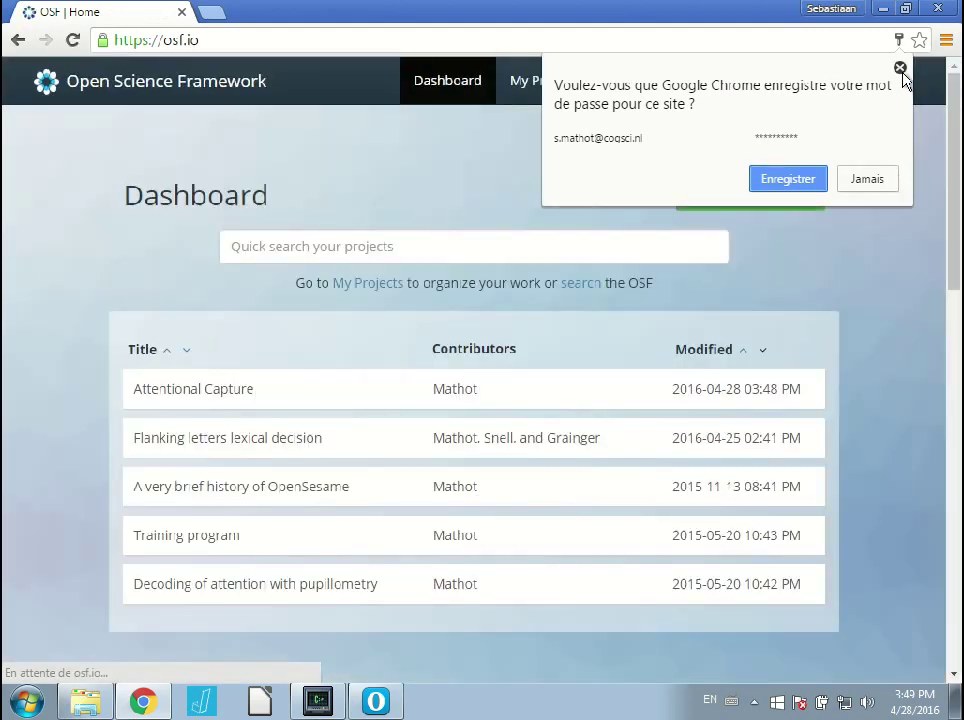
{"action": "left_click", "coordinate": [899, 68]}
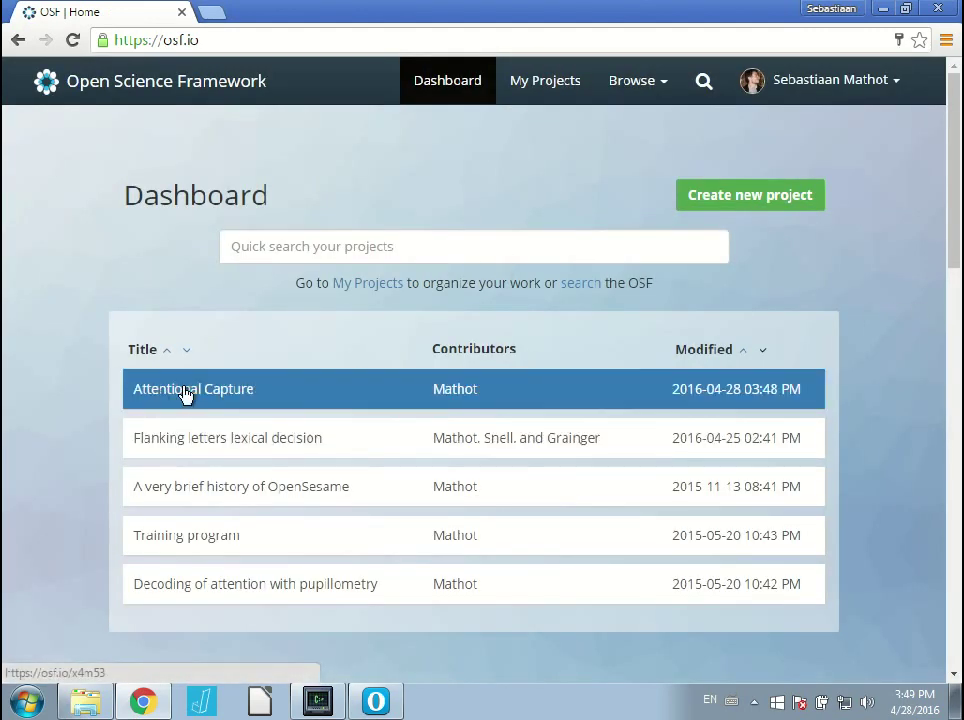
Open the Attentional Capture project, expand its data folder, and select attentional-capture.osexp.
{"action": "left_click", "coordinate": [249, 398]}
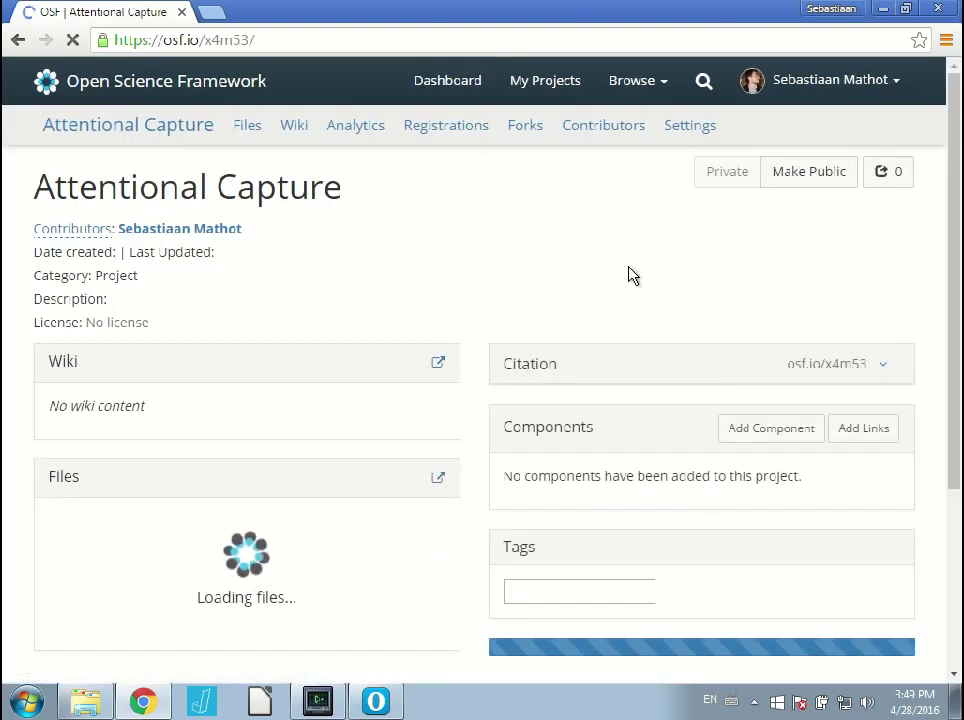
{"action": "scroll", "coordinate": [605, 267], "scroll_direction": "down", "scroll_amount": 5}
{"action": "scroll", "coordinate": [600, 268], "scroll_direction": "up", "scroll_amount": 2}
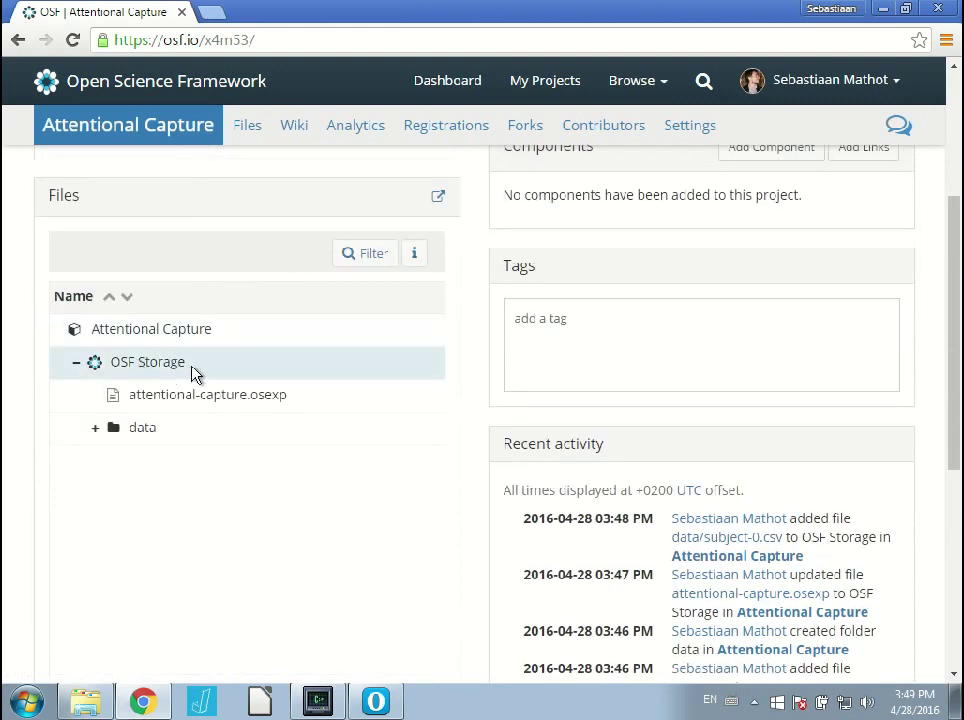
{"action": "left_click", "coordinate": [95, 432]}
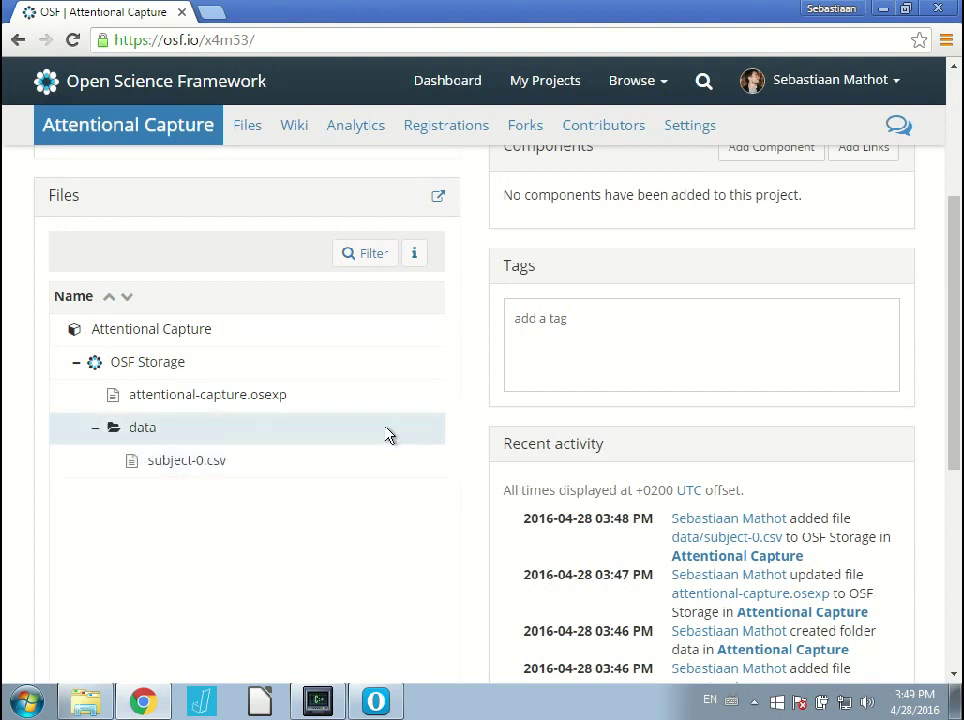
{"action": "left_click", "coordinate": [308, 407]}
Show attentional-capture.osexp's revisions: two versions dated 03:46 and 03:47 PM.
{"action": "left_click", "coordinate": [258, 425]}
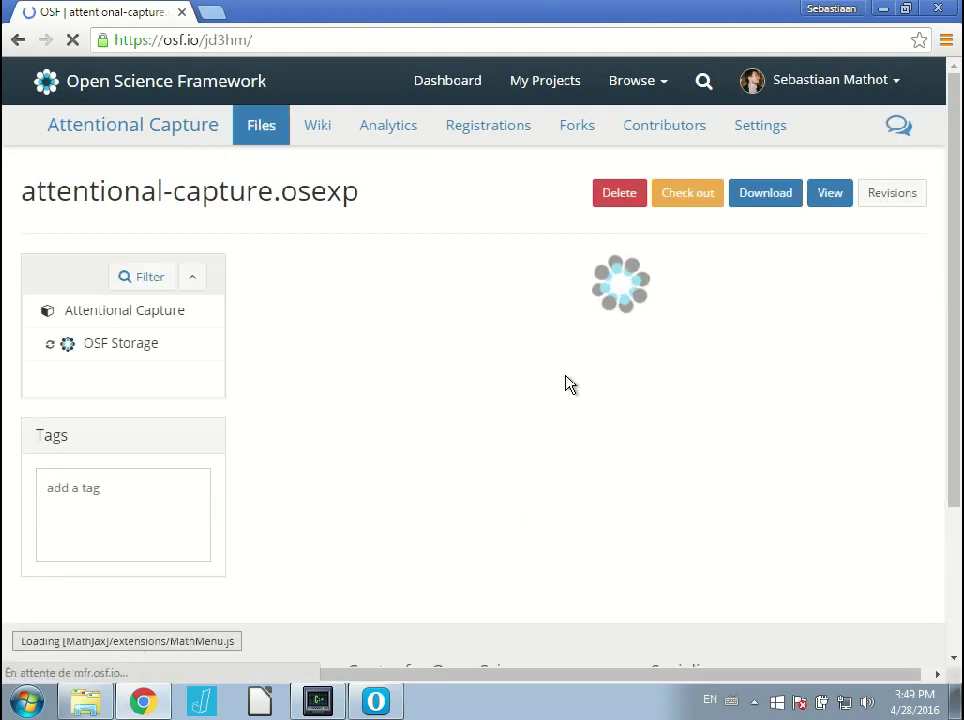
{"action": "scroll", "coordinate": [441, 392], "scroll_direction": "down", "scroll_amount": 3}
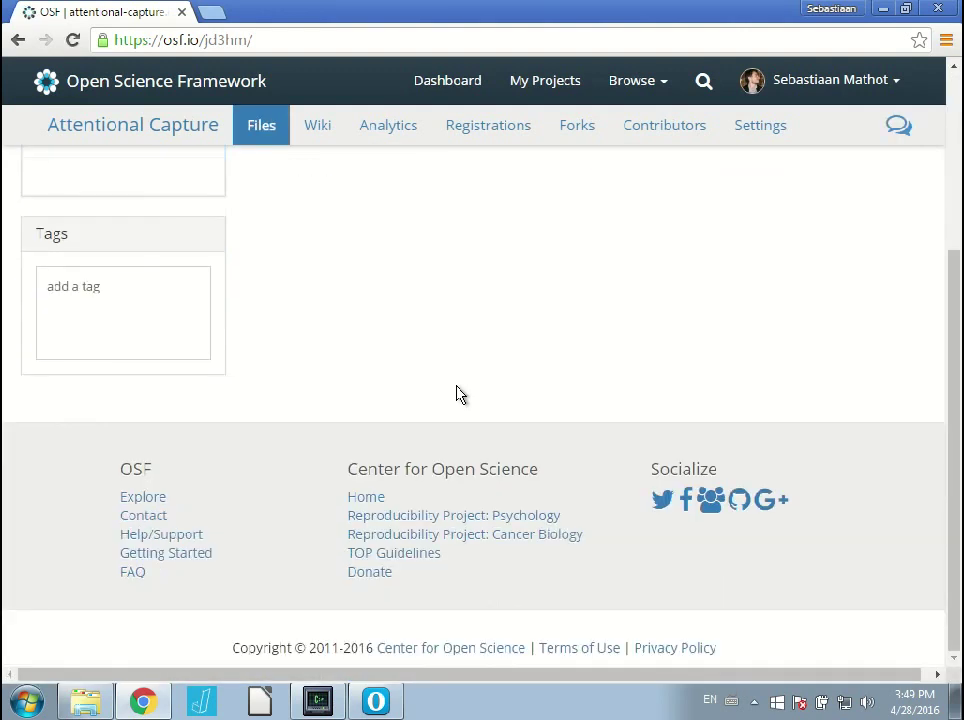
{"action": "scroll", "coordinate": [457, 394], "scroll_direction": "up", "scroll_amount": 3}
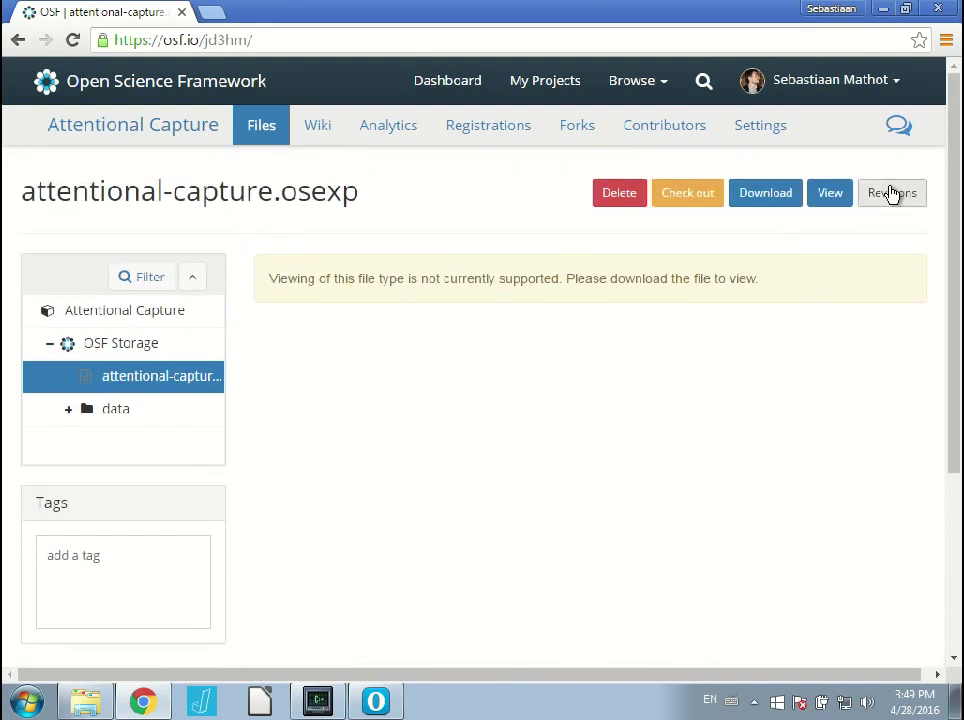
{"action": "left_click", "coordinate": [890, 195]}
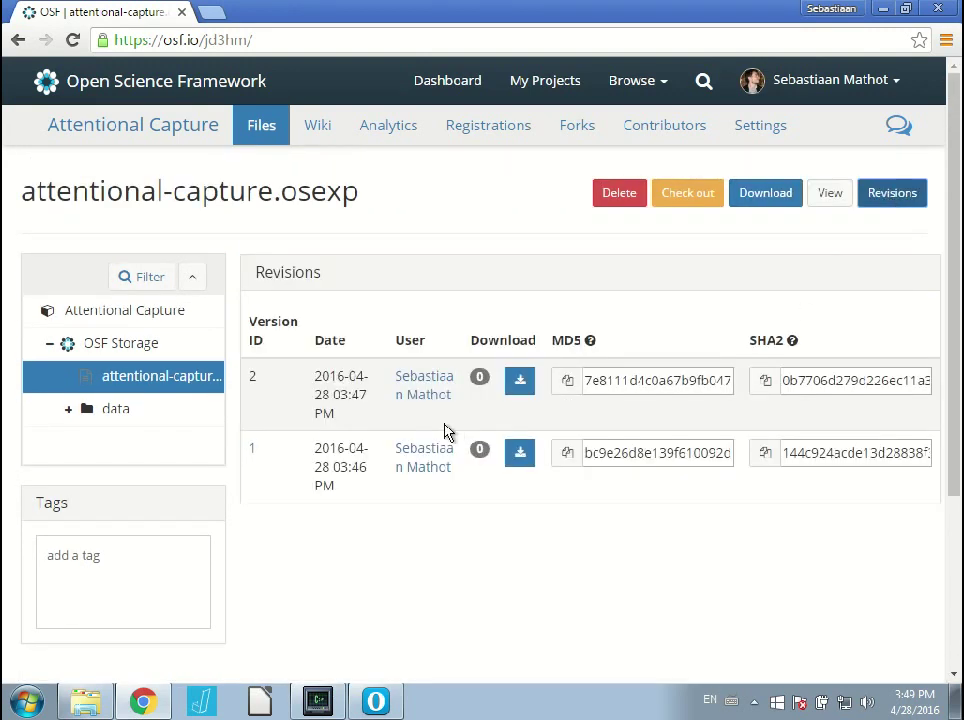